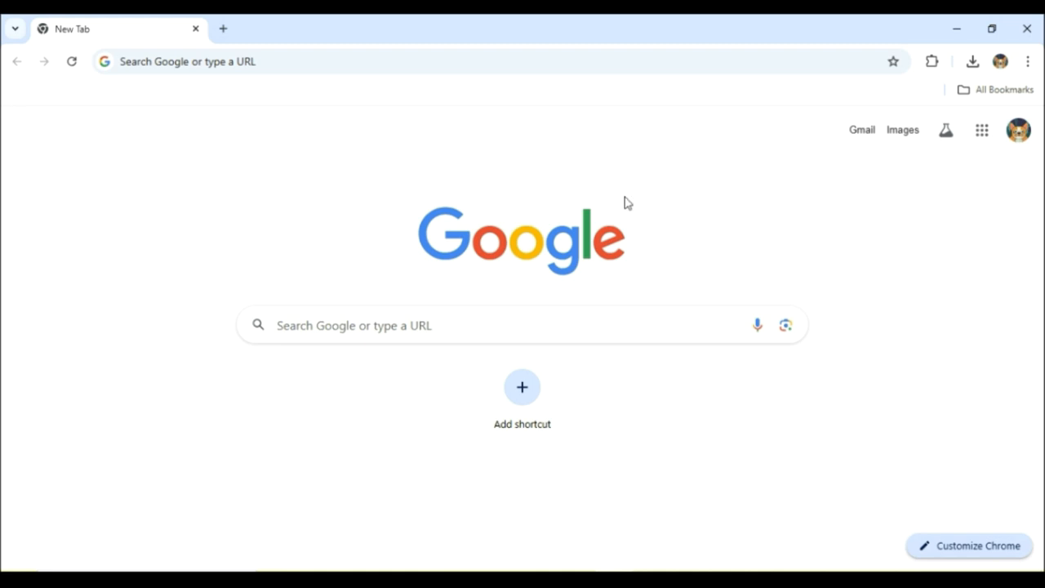
- Search Google for "mailsdaddy gmail backup tool" and open the MailsDaddy Gmail Backup Tool product page
click(468, 65)
text(maildaddy gmail)
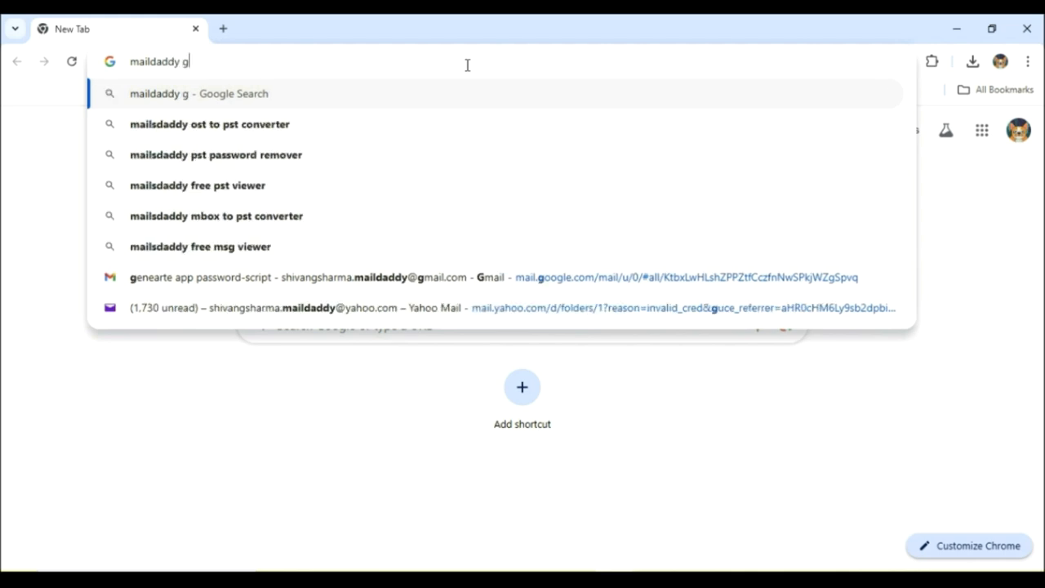
key(Down)
key(Down)
key(Return)
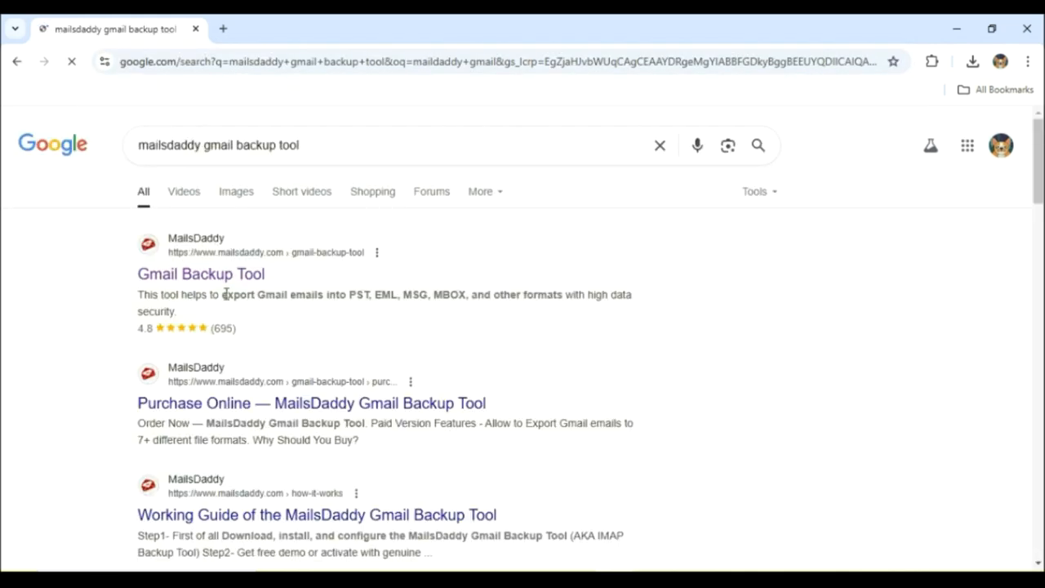
click(217, 274)
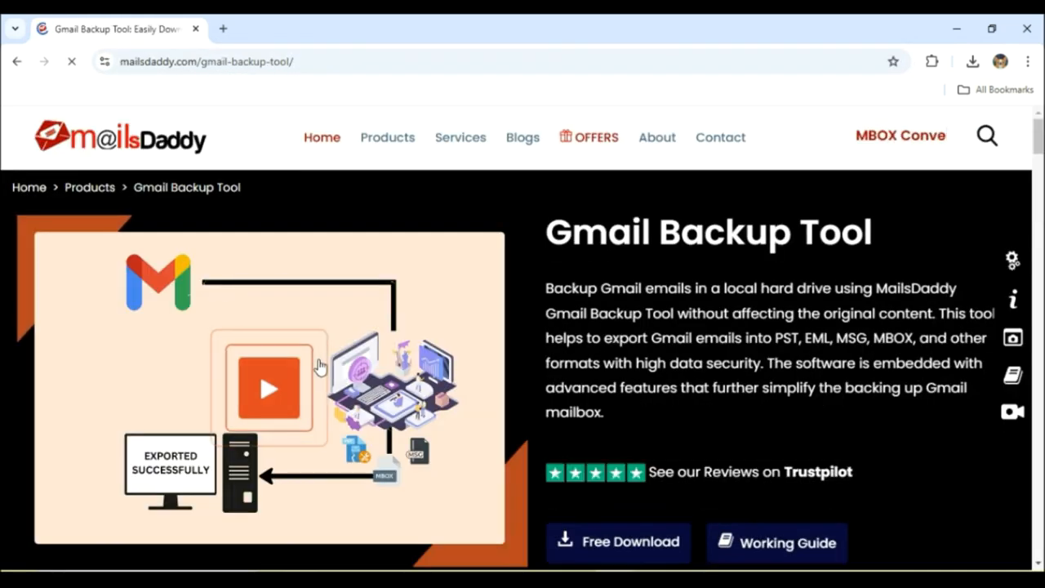
- Download the free version of the Gmail Backup Tool from the product page
scroll(408, 362, down, 7)
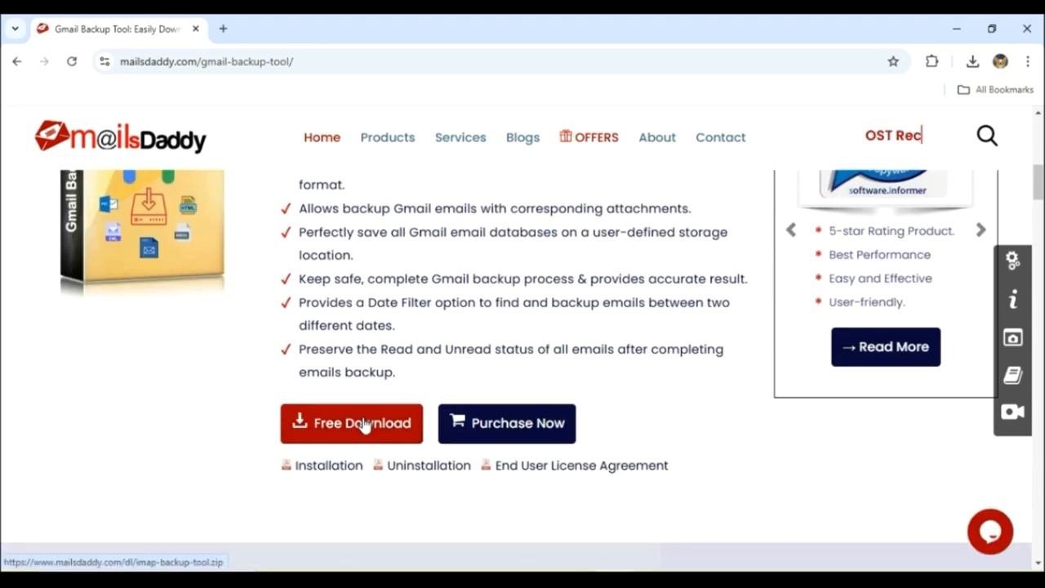
click(361, 423)
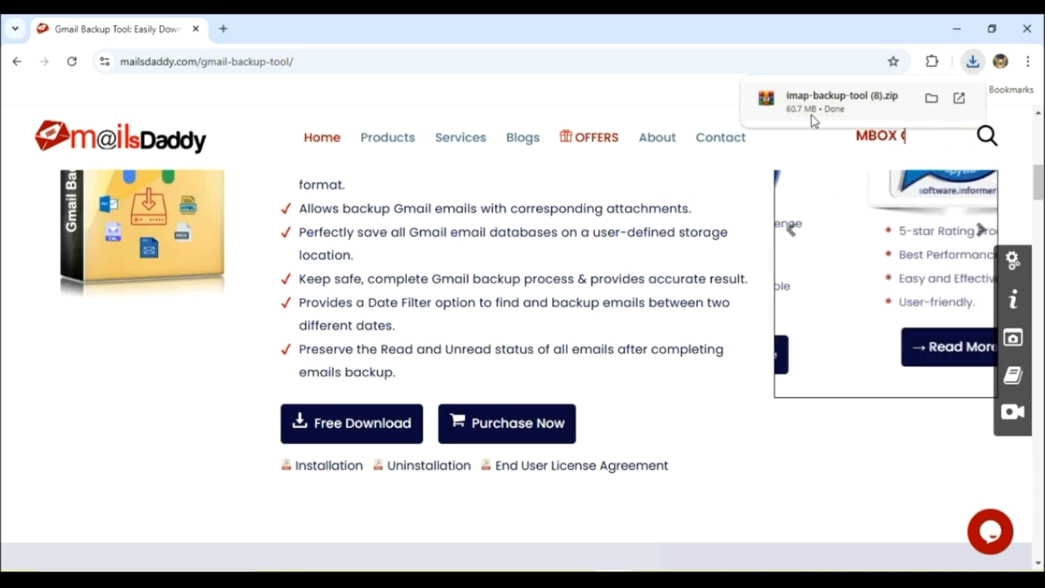
click(973, 62)
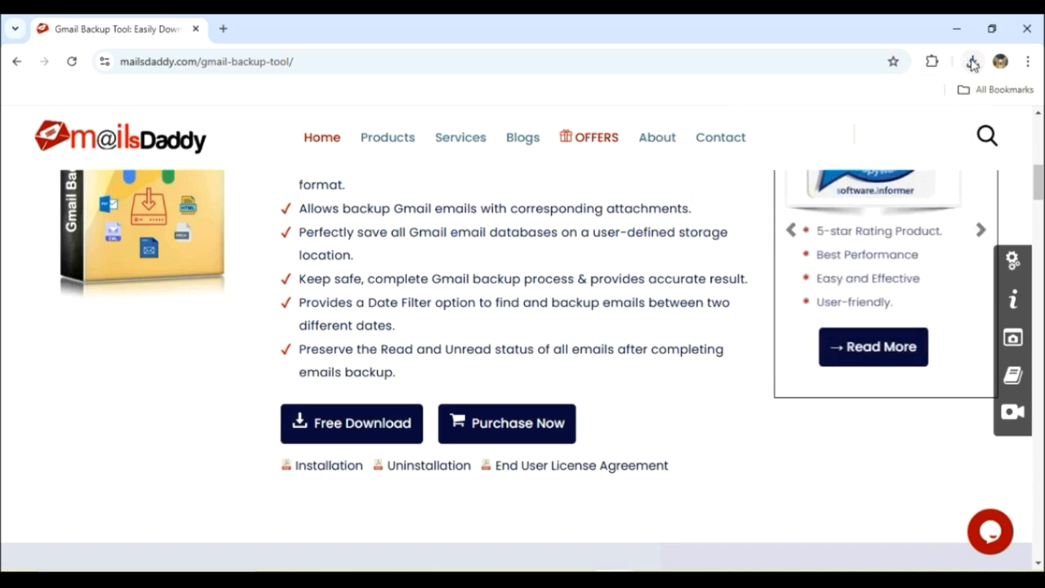
- Switch to File Explorer, extract imap-backup-tool (8).zip in the Downloads folder, and run mailsdaddy_imap_backup_tool_setup.exe from the extracted folder
click(307, 580)
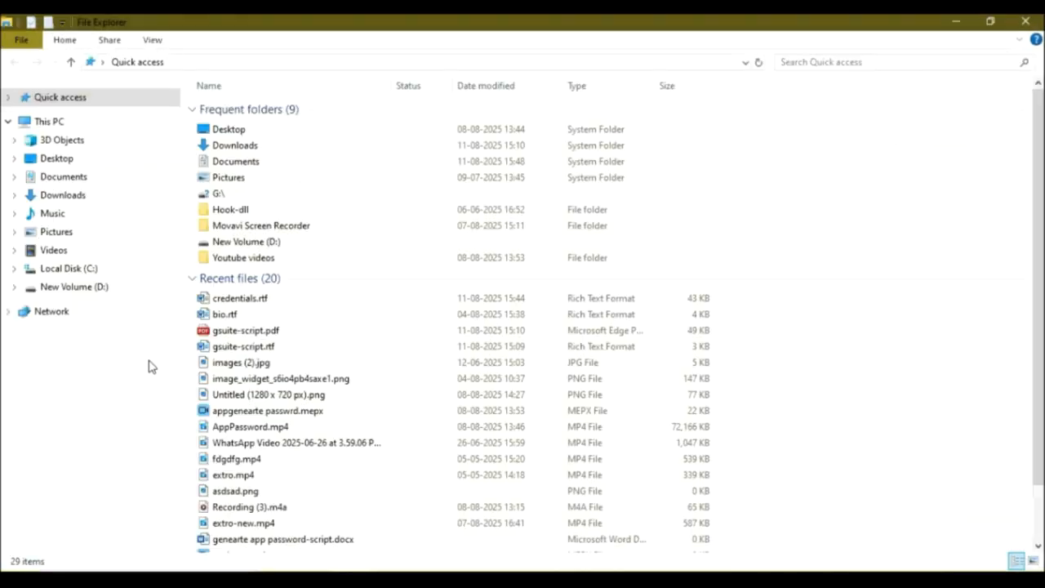
click(117, 195)
right_click(232, 141)
click(320, 225)
click(490, 496)
double_click(409, 163)
double_click(361, 108)
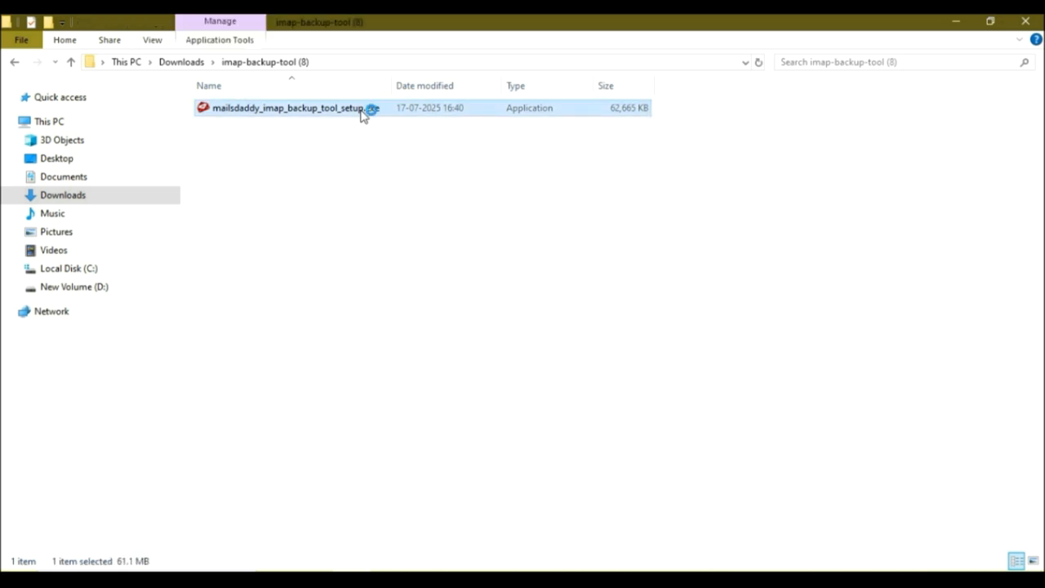
- Install MailsDaddy IMAP Backup Tool with a desktop shortcut and launch it on finishing the setup
click(330, 401)
click(649, 449)
click(686, 250)
click(499, 327)
click(577, 438)
click(646, 449)
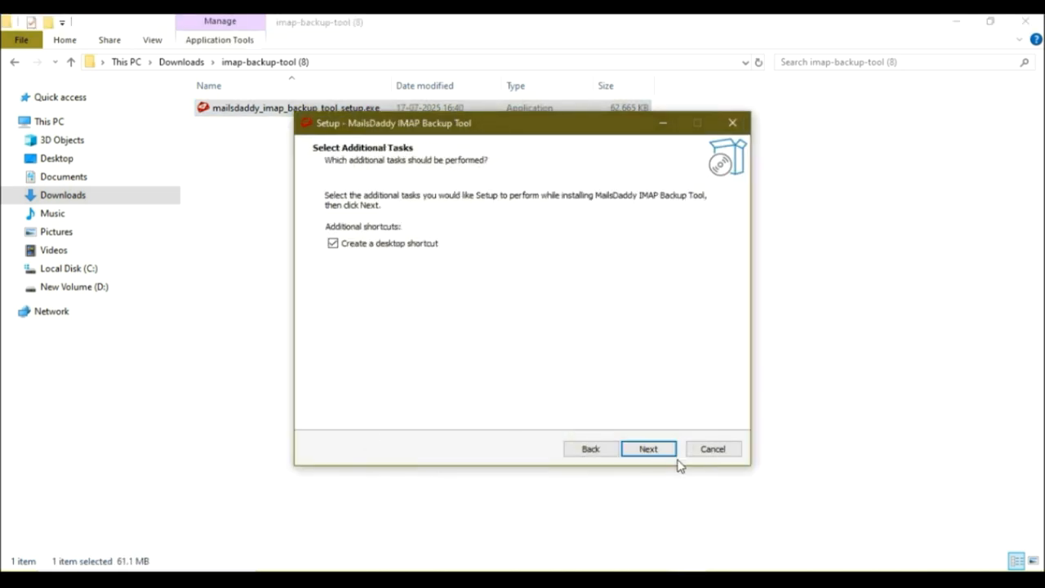
click(652, 452)
click(648, 449)
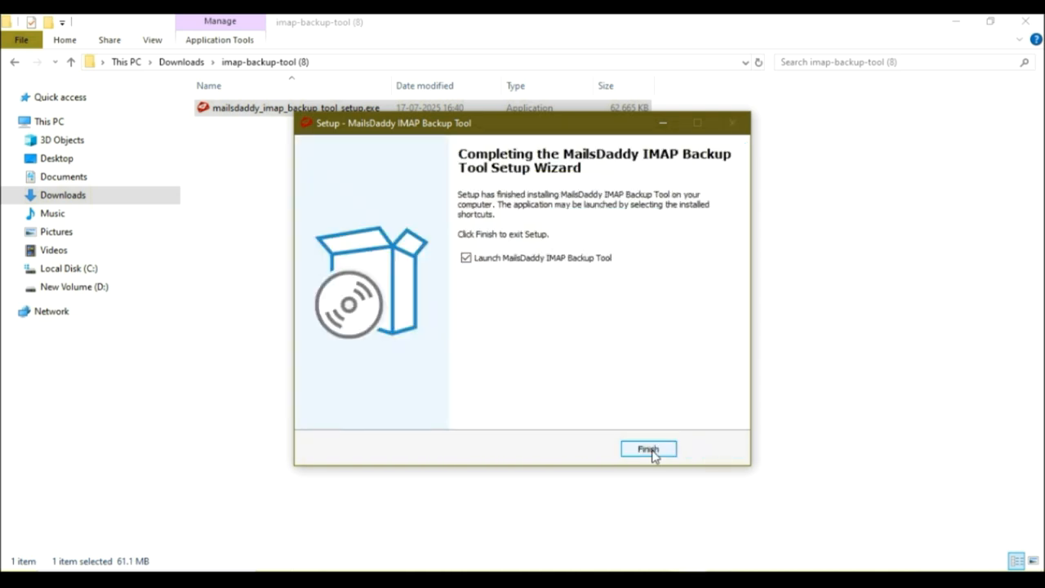
click(648, 450)
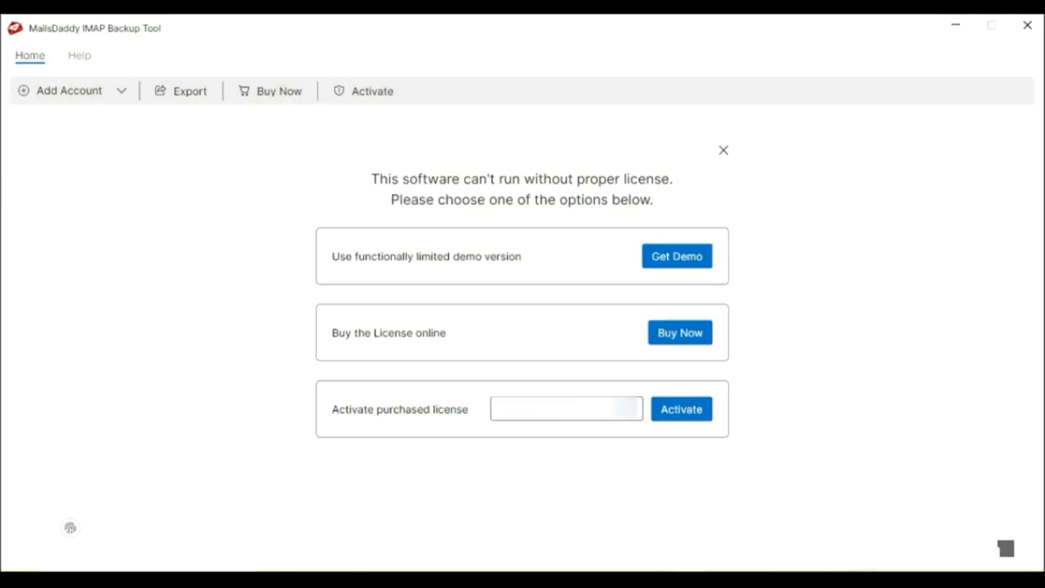
- Activate the purchased license by entering the license key, and let the software restart
click(613, 409)
click(677, 410)
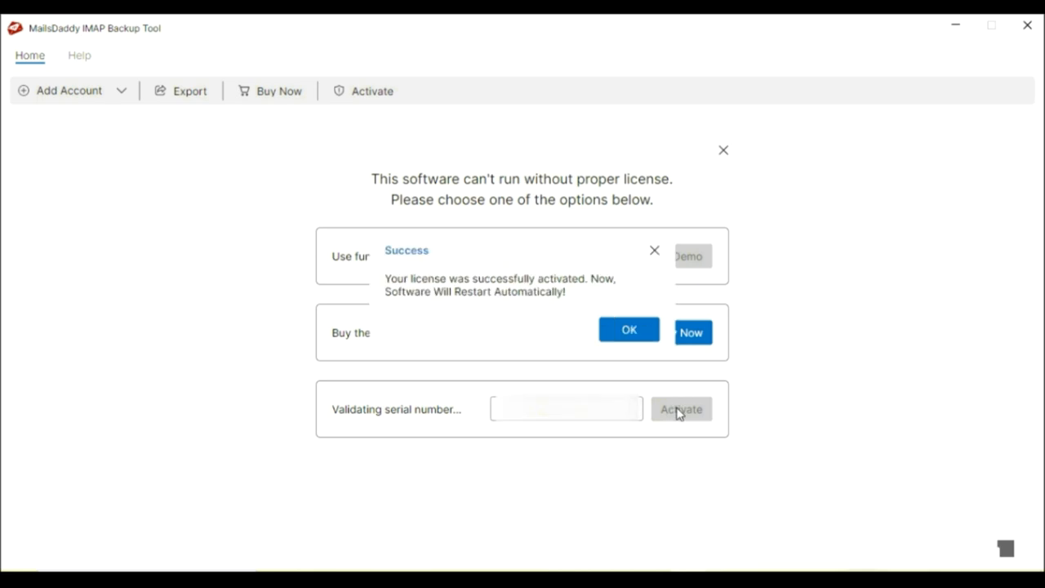
click(626, 335)
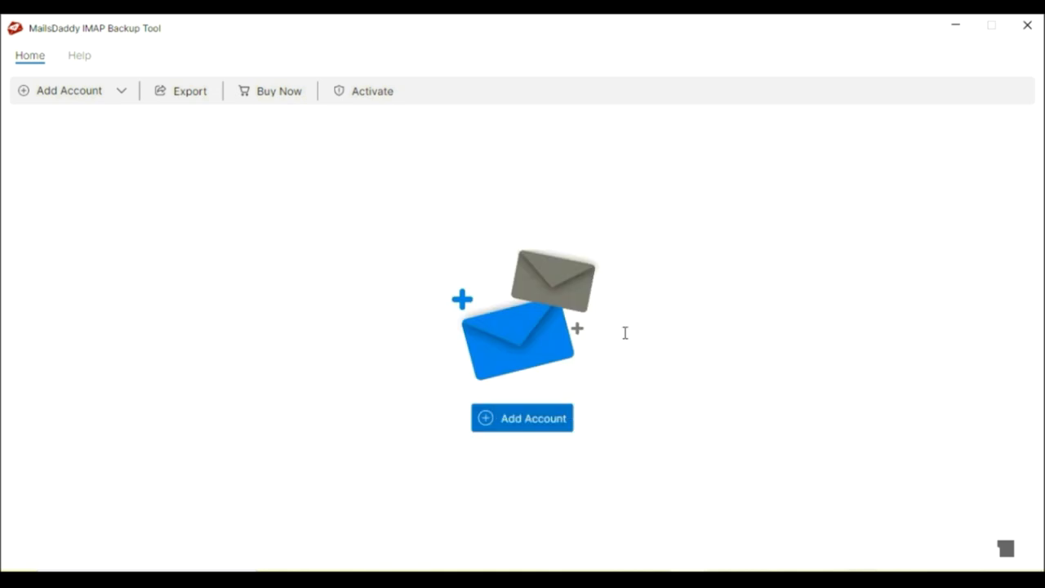
key(alt+Tab)
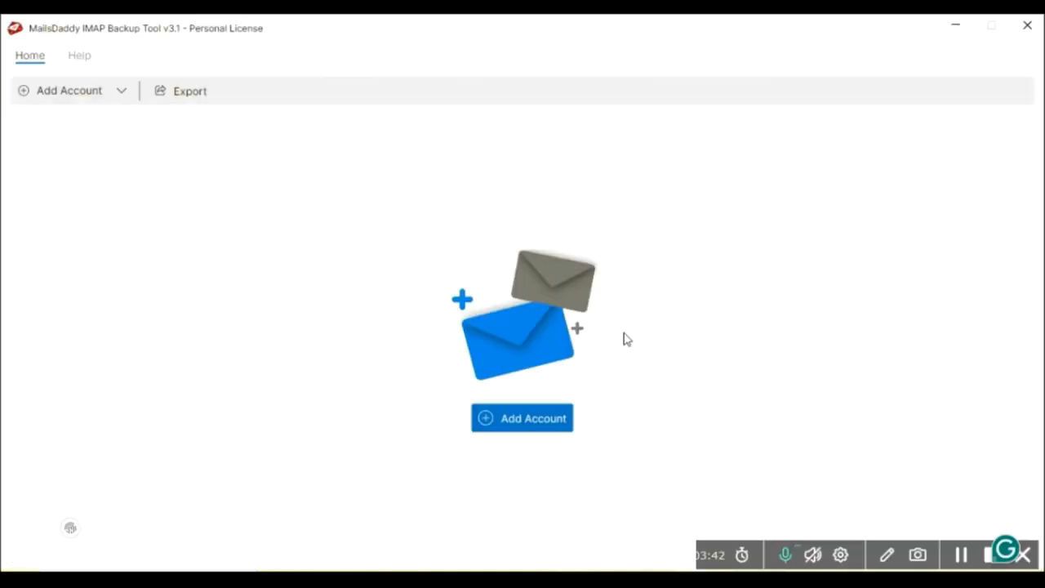
- Add an email account by entering its email address and app password, with Save Credentials enabled
click(523, 418)
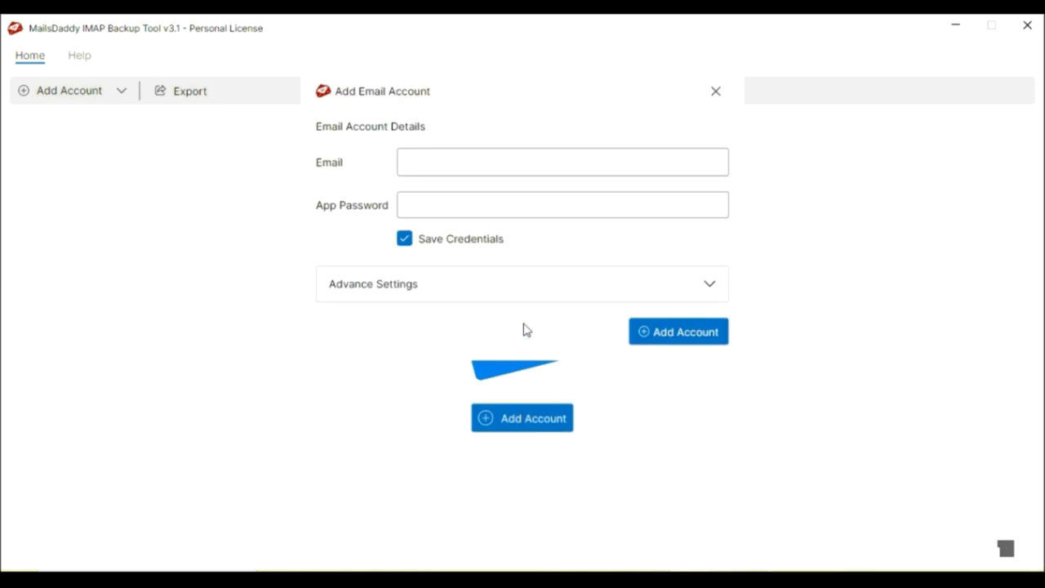
click(482, 170)
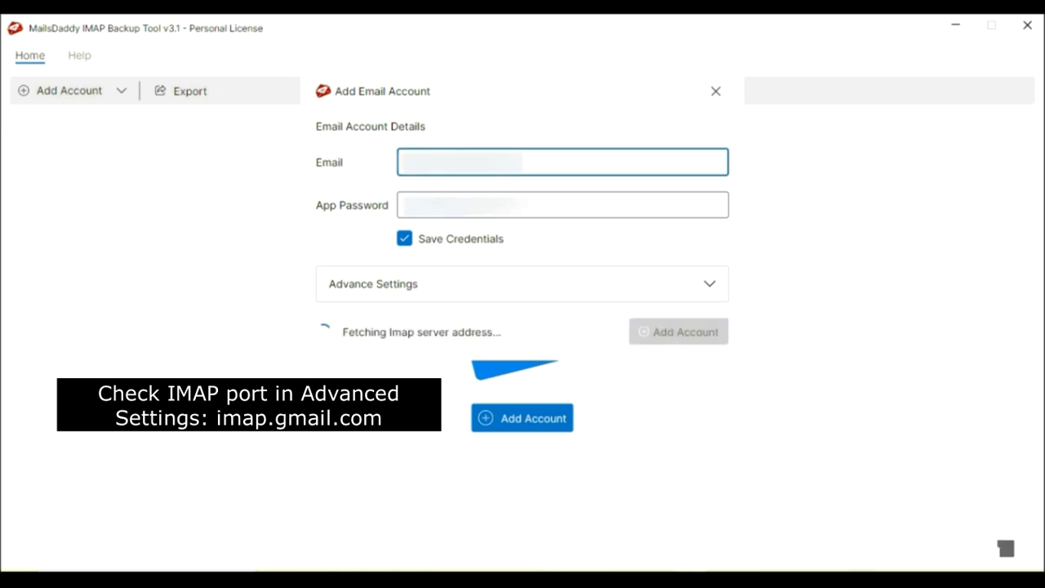
click(482, 205)
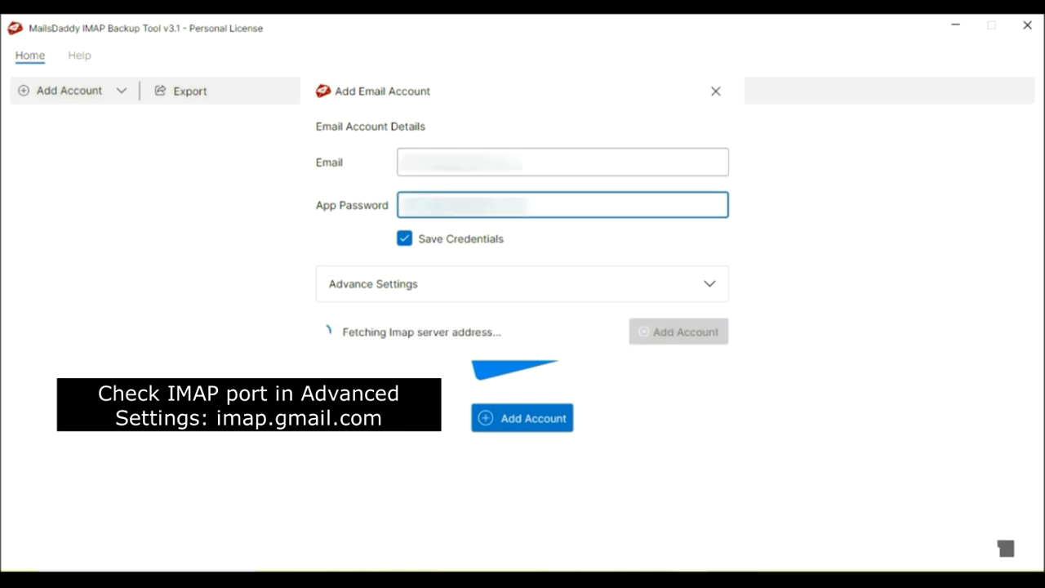
click(397, 251)
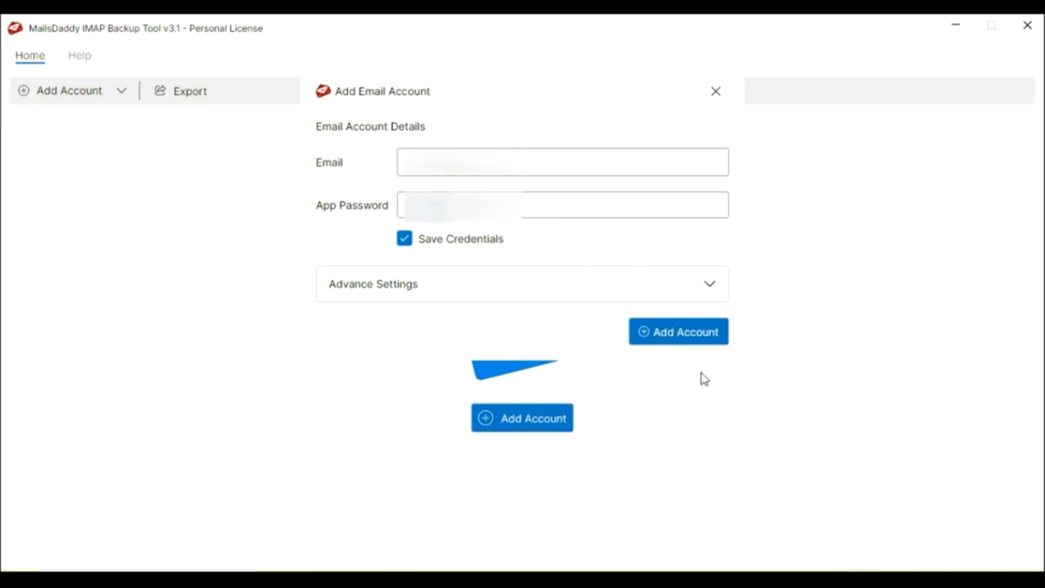
click(673, 335)
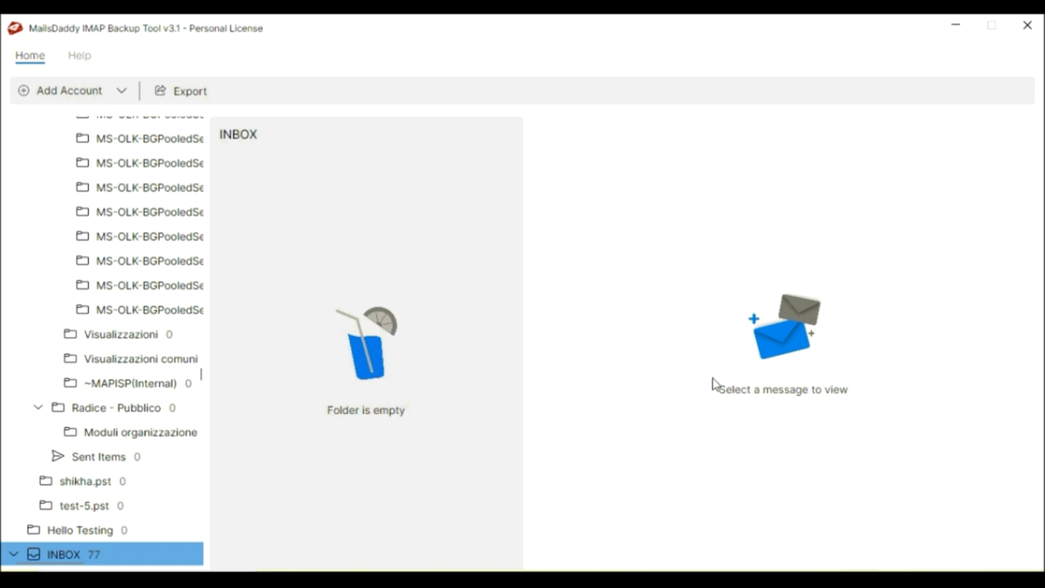
- Start an export and select the added mail account with all its folders
scroll(67, 373, down, 1)
scroll(67, 374, down, 6)
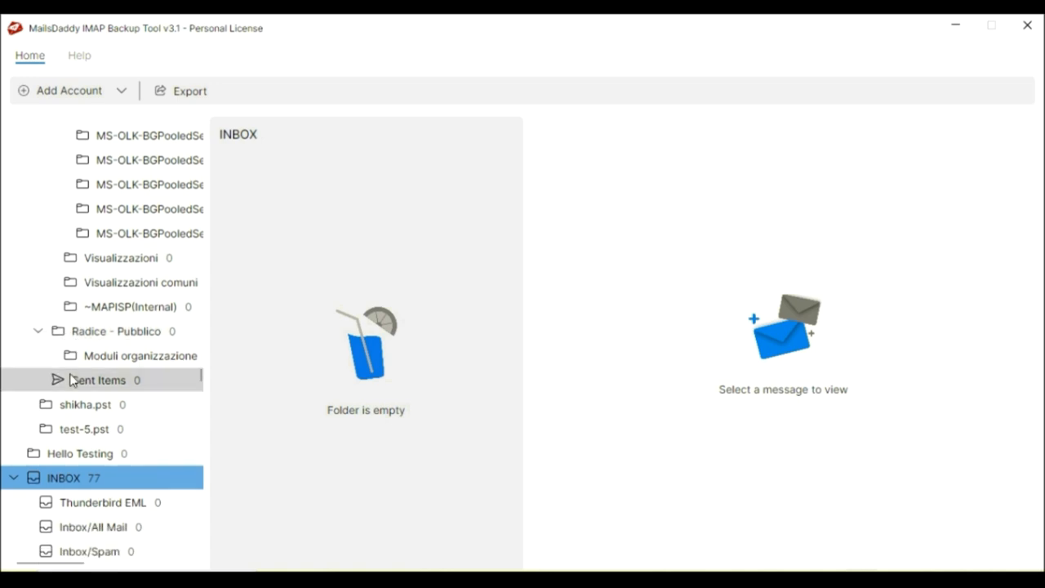
scroll(71, 385, up, 9)
scroll(71, 385, up, 5)
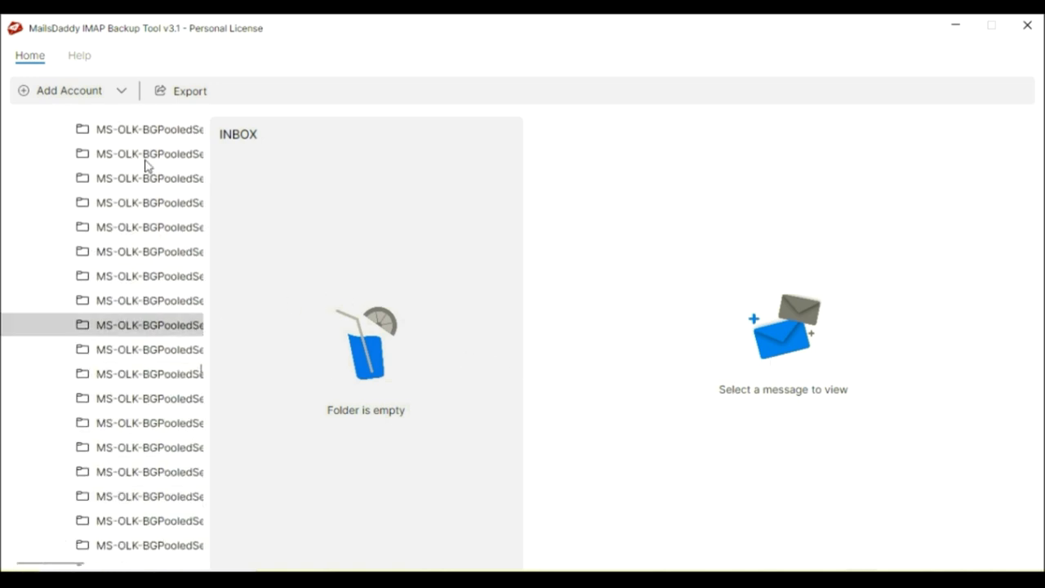
click(183, 92)
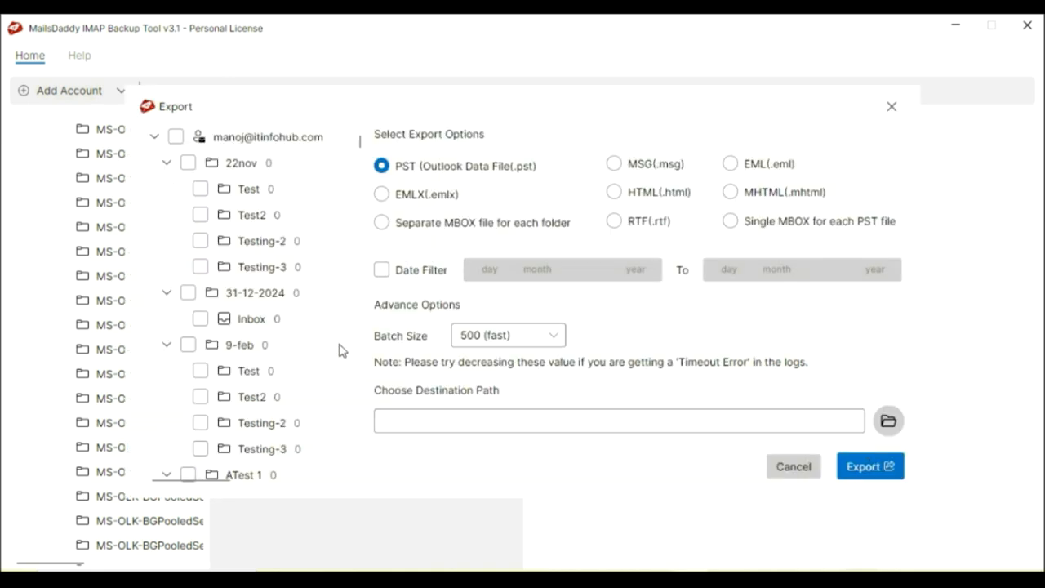
scroll(257, 339, down, 3)
scroll(257, 342, down, 3)
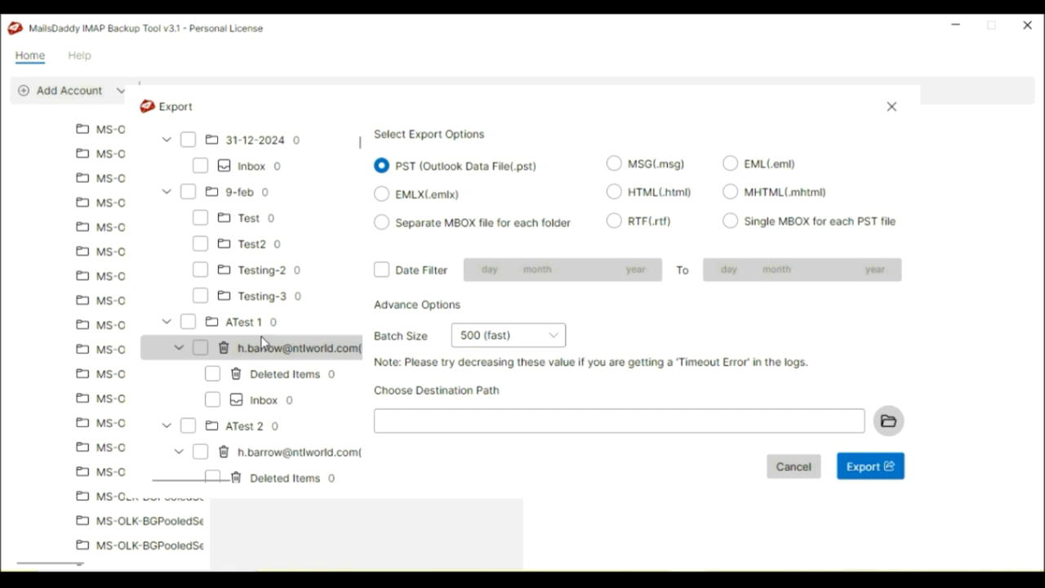
scroll(262, 341, up, 6)
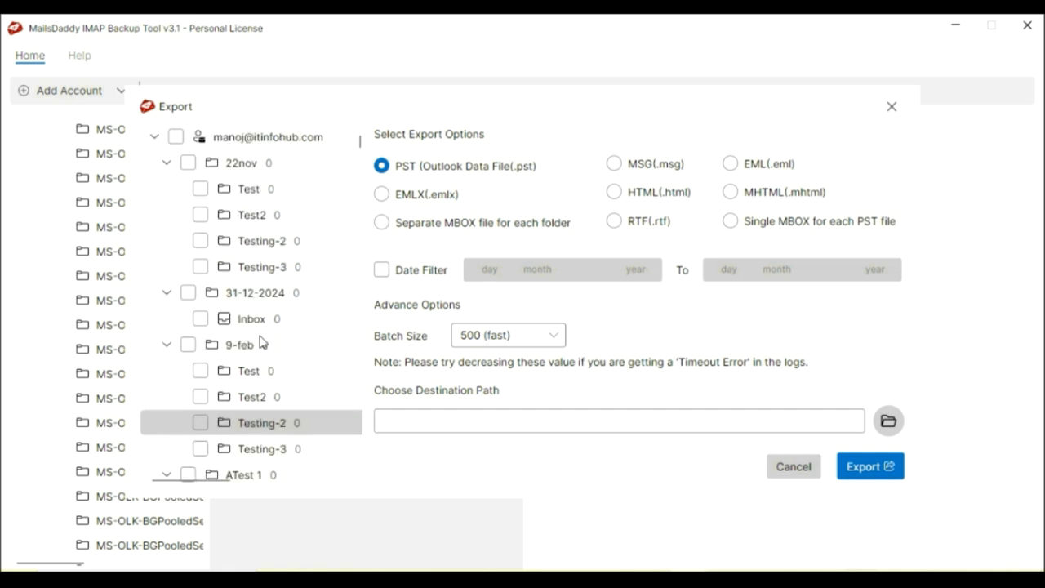
click(175, 136)
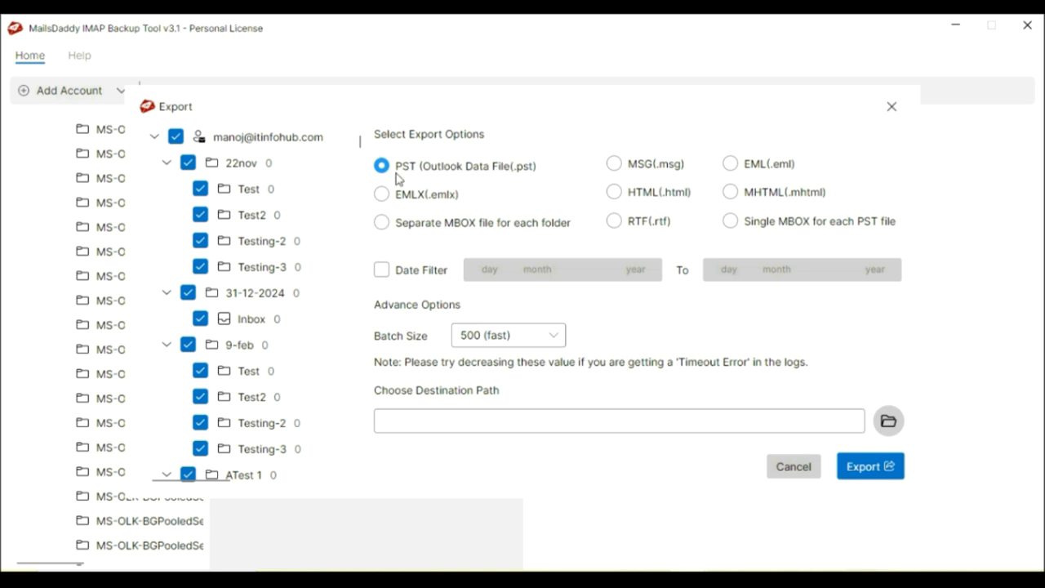
- Try out the Date Filter option and check the available batch sizes for the export
click(383, 273)
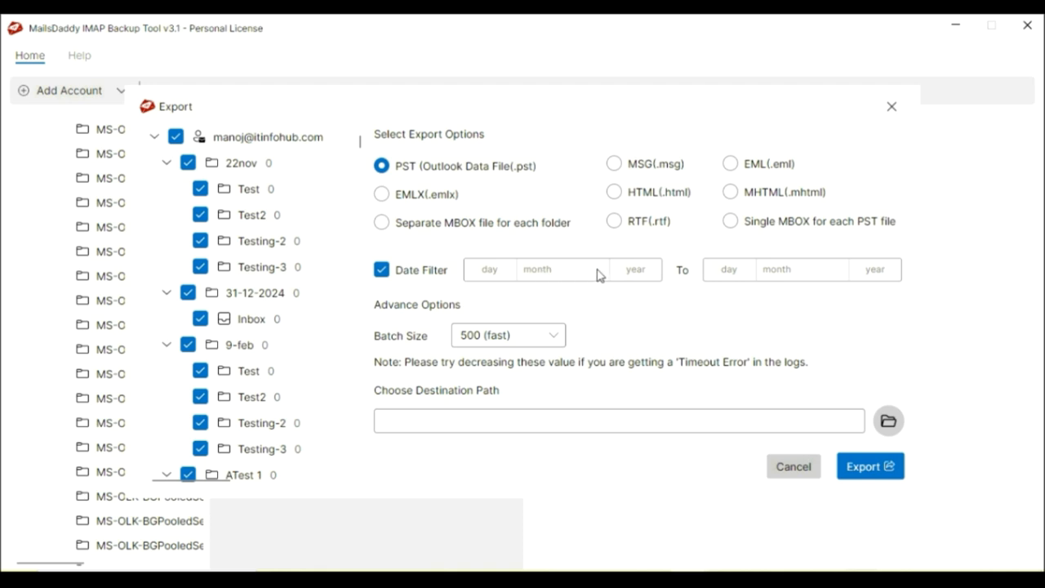
click(382, 271)
click(540, 342)
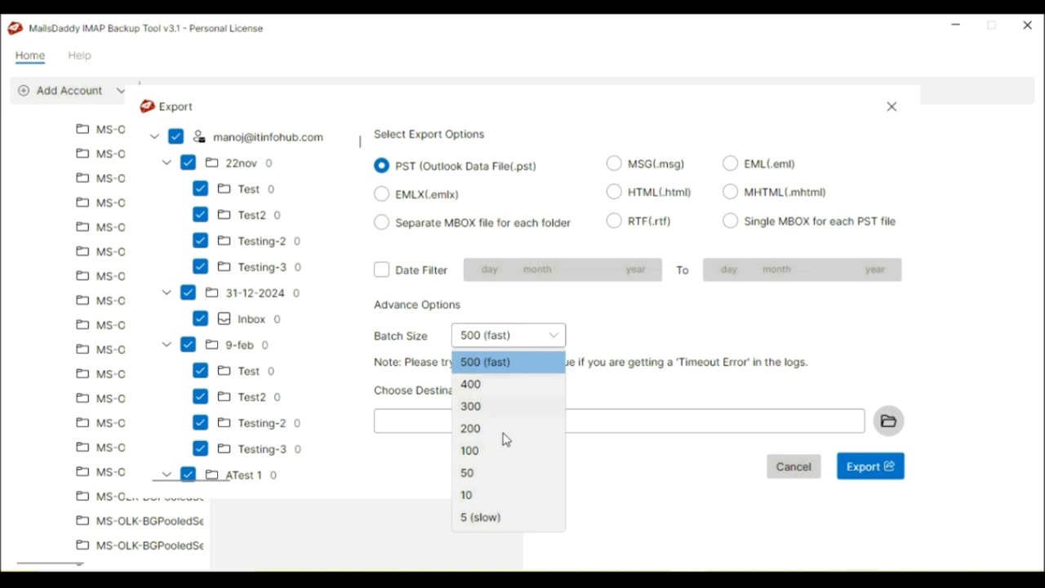
click(601, 347)
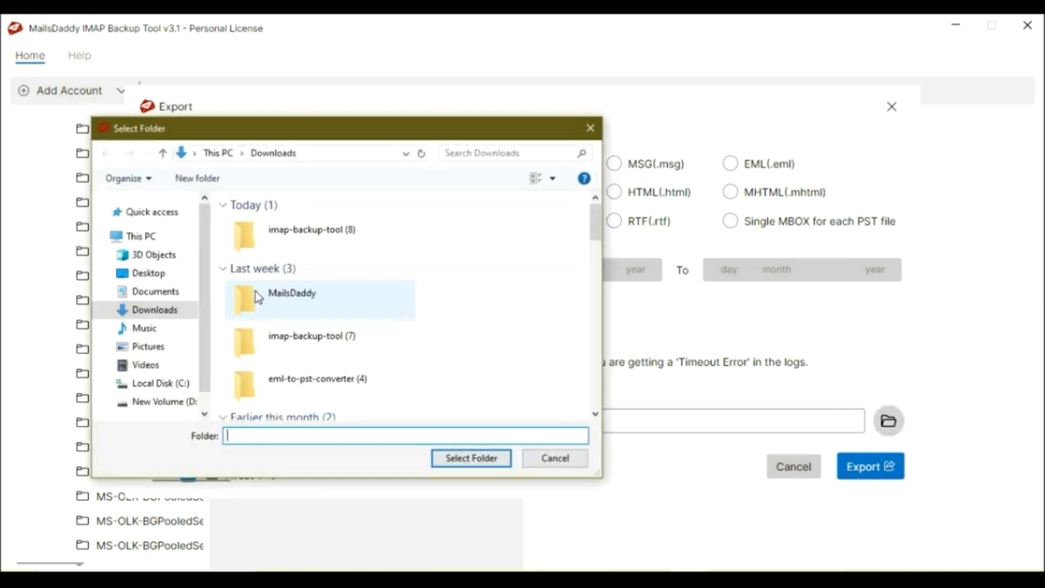
- Choose the imap-backup-tool (7) folder in Downloads as the destination and export the selected mail folders to PST
click(303, 353)
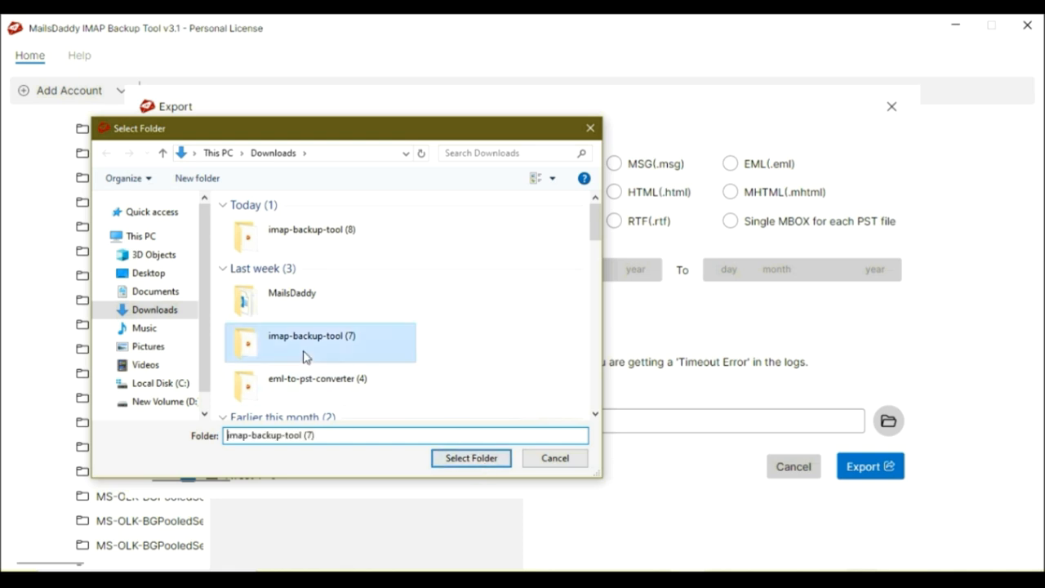
click(467, 459)
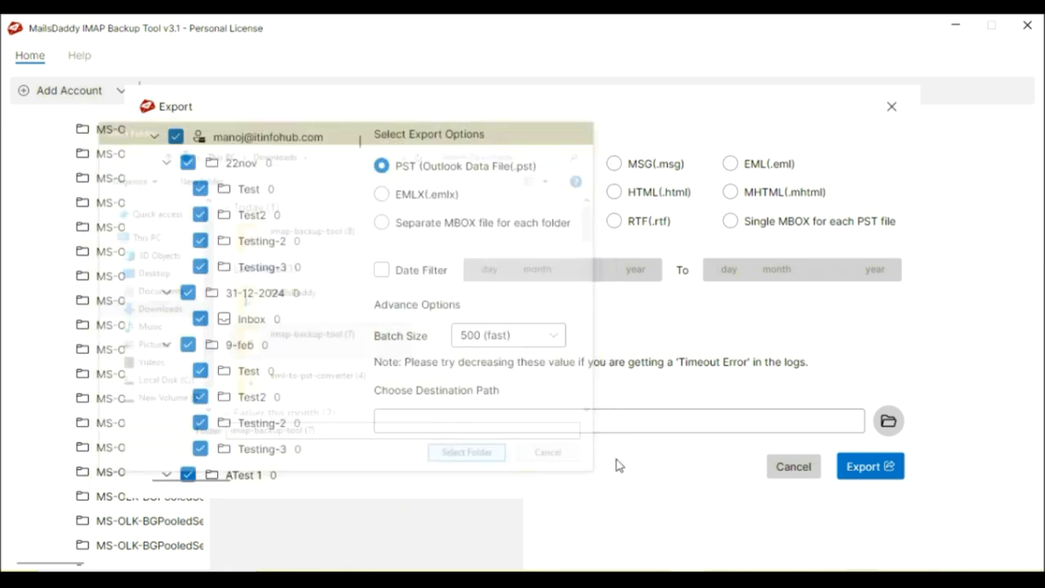
click(891, 475)
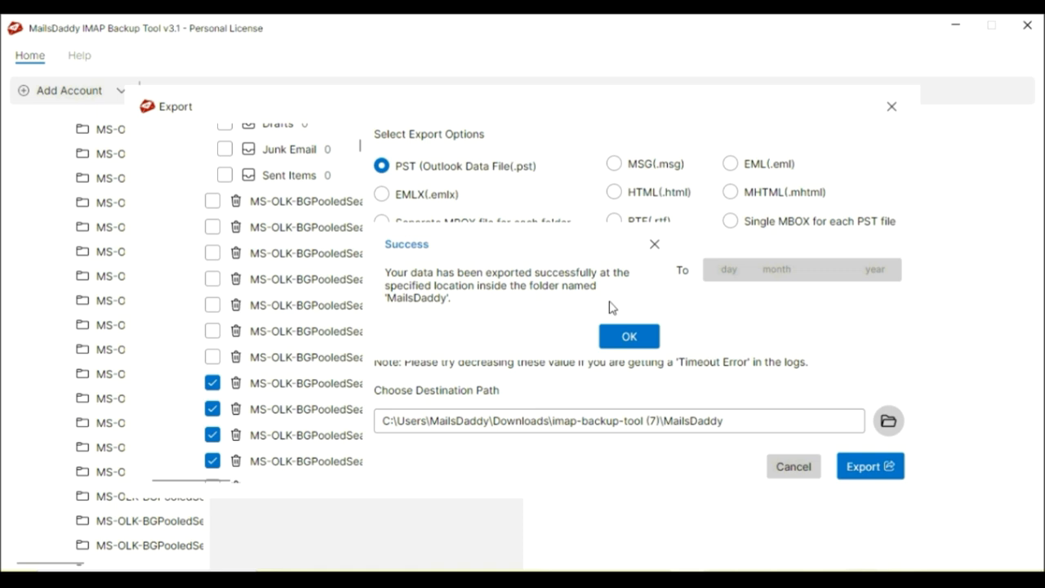
click(635, 337)
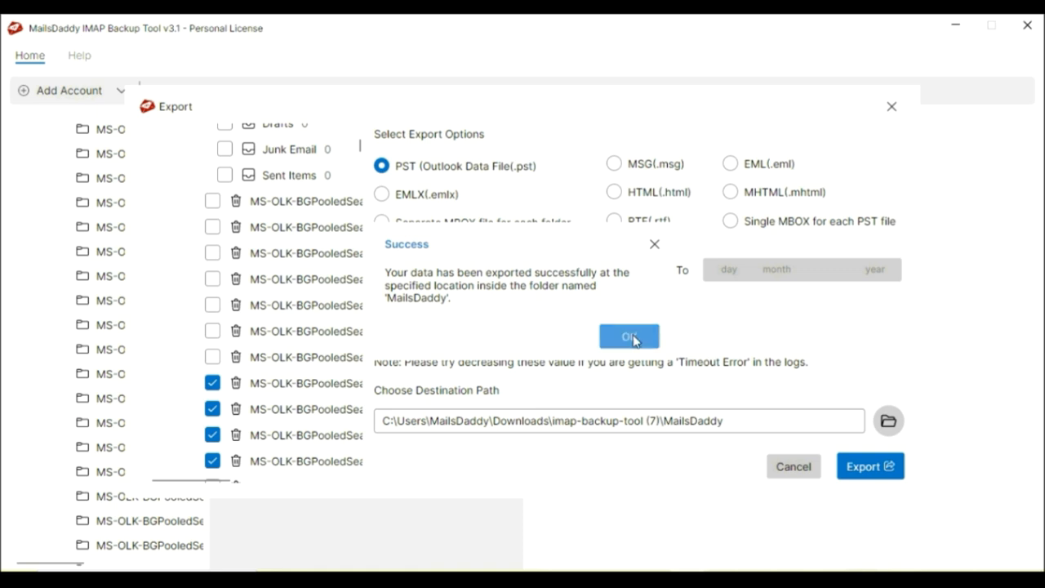